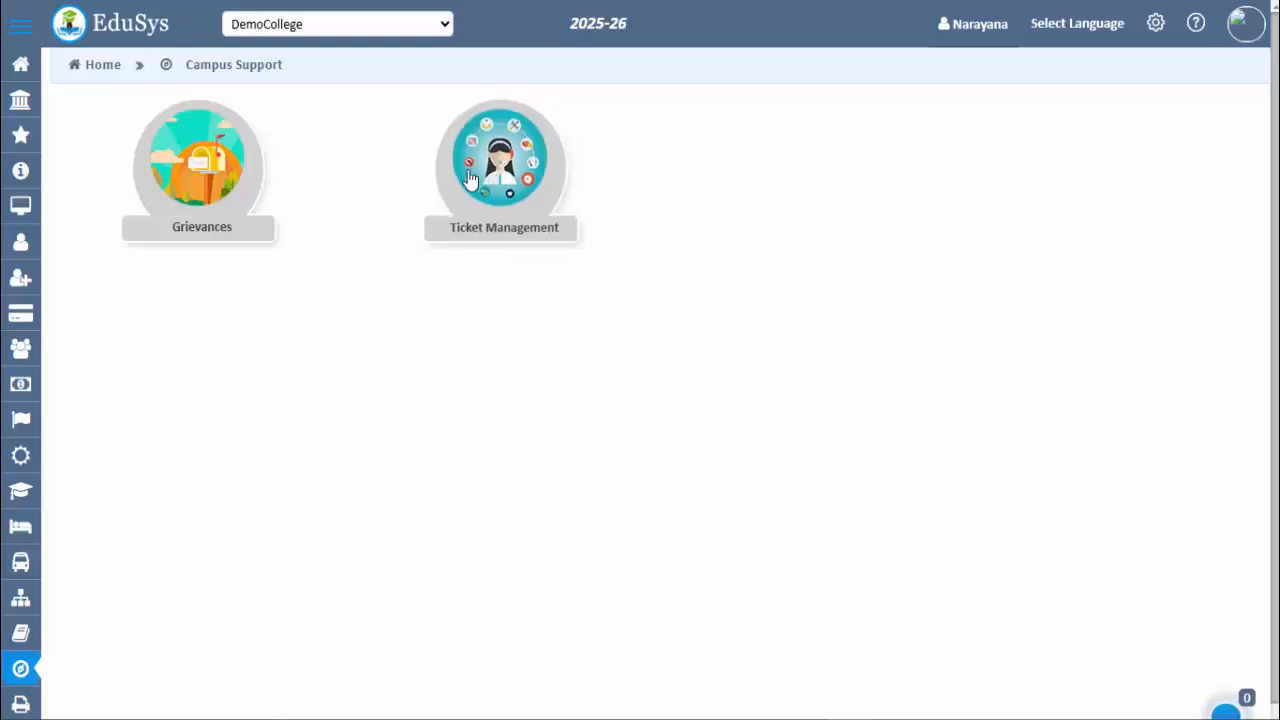
# - Open Ticket Management from Campus Support and check the ticket source options, keeping Campus Ticket selected
pyautogui.click(504, 183)
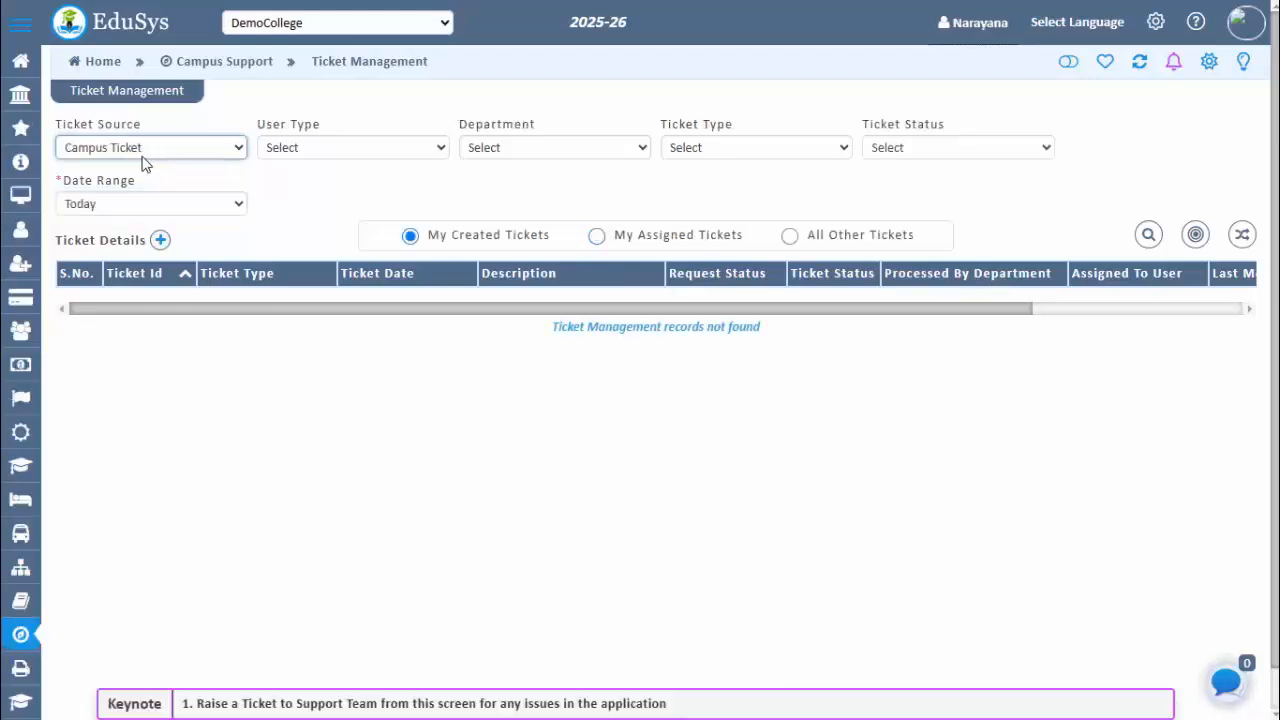
pyautogui.click(139, 153)
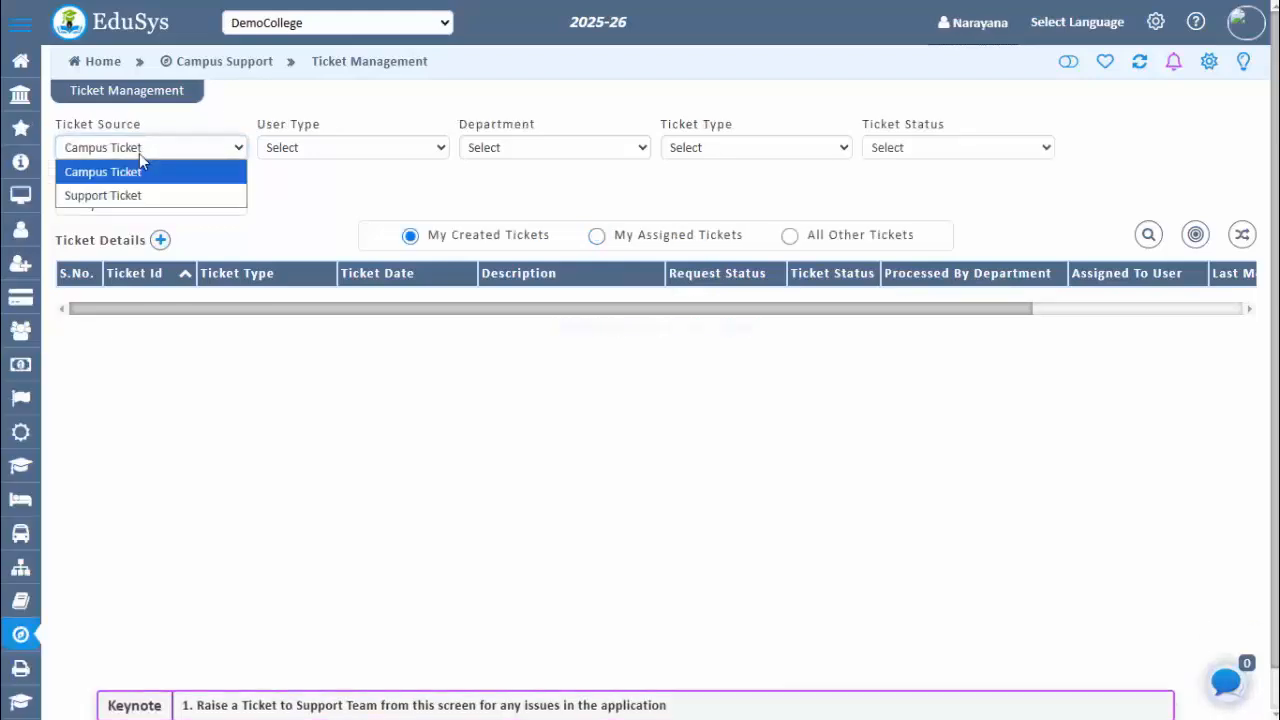
pyautogui.click(164, 151)
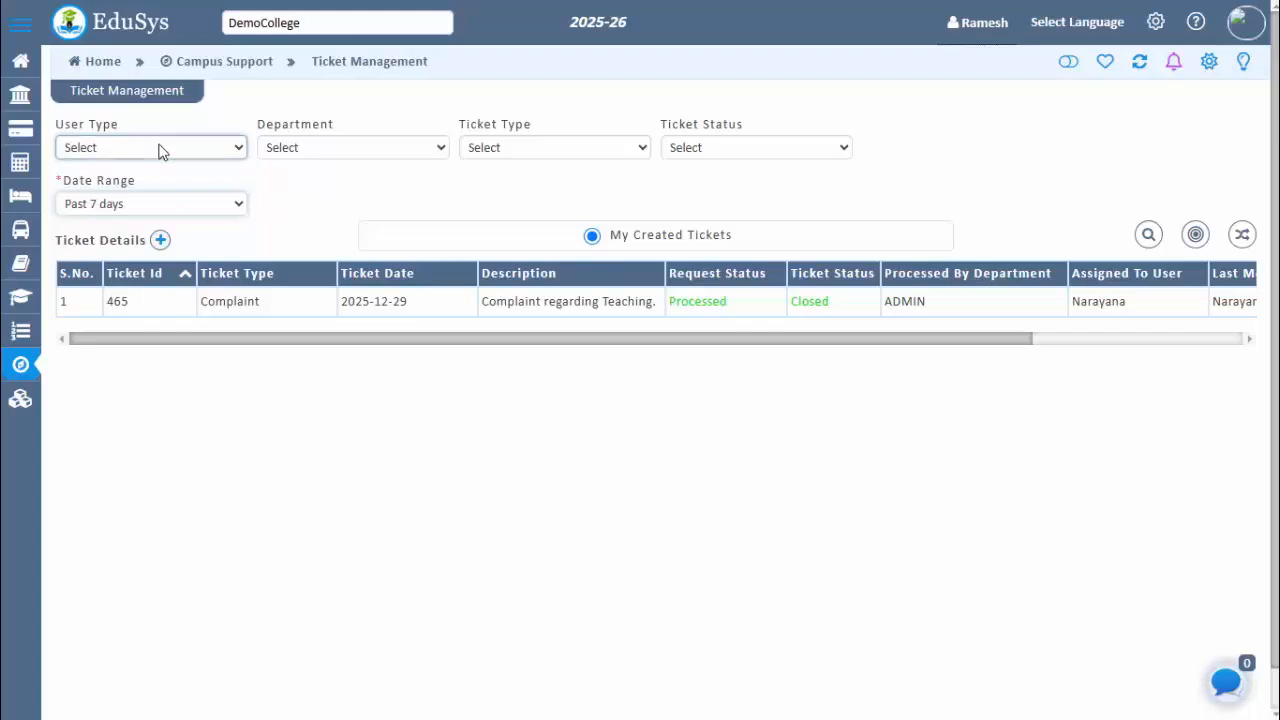
# - Examine the Raise Ticket form's ticket type, user type, department and assignee options, choosing ADMIN as department, and close the form without saving
pyautogui.click(160, 240)
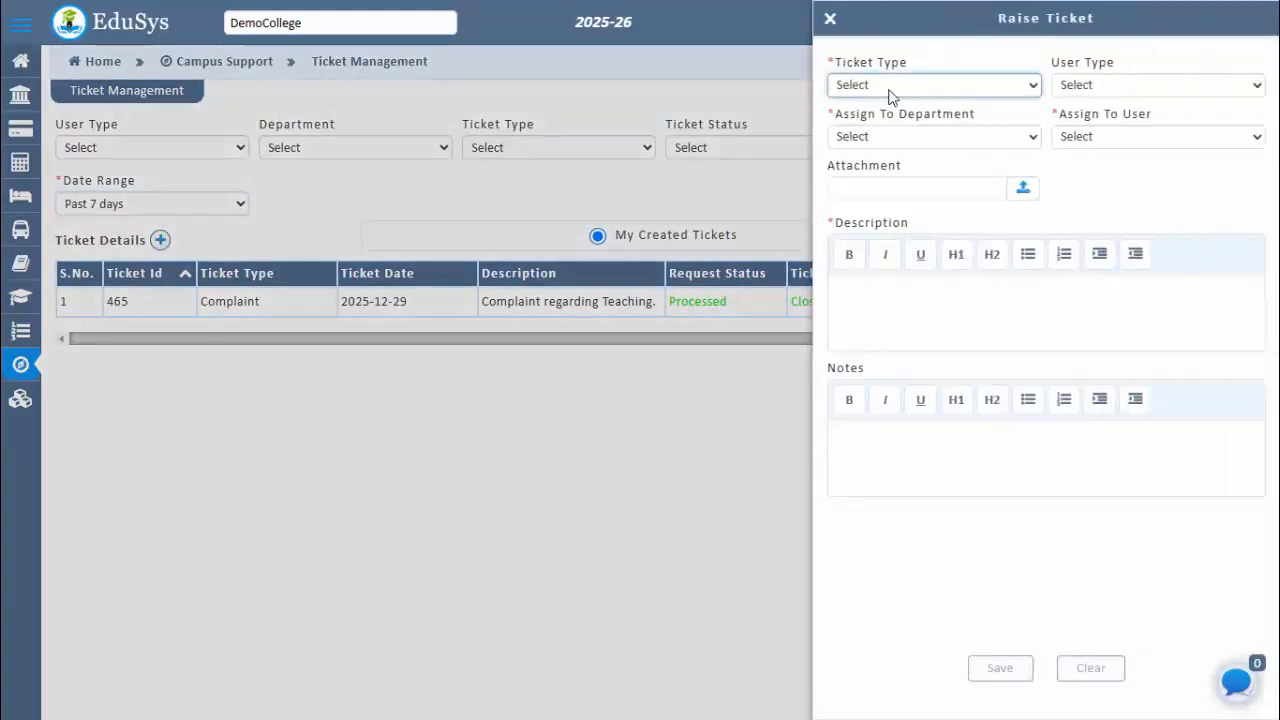
pyautogui.click(889, 92)
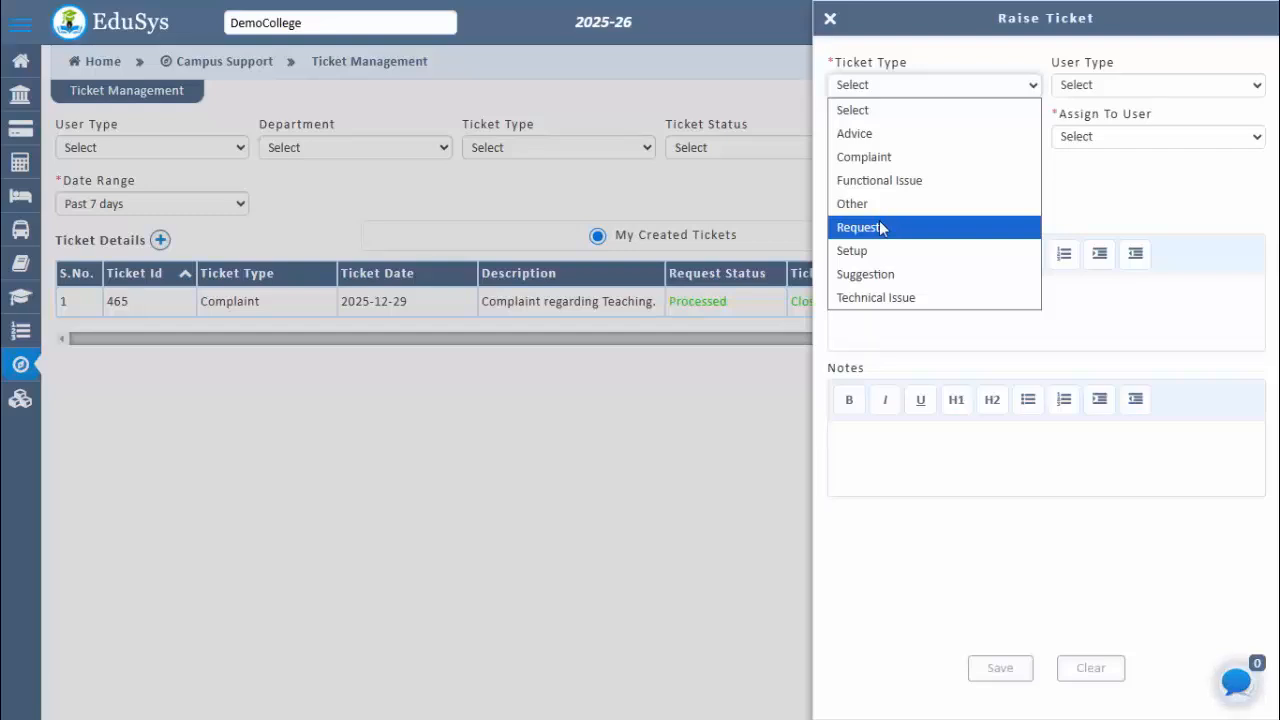
pyautogui.click(866, 112)
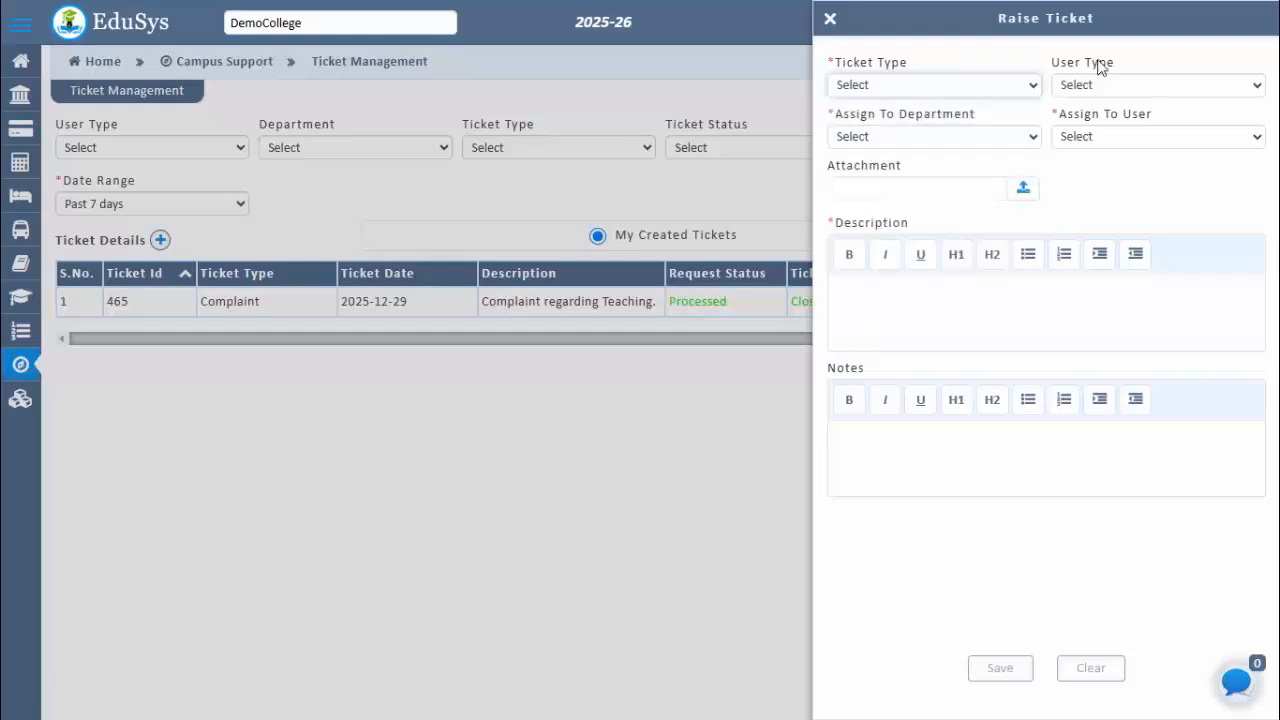
pyautogui.click(1115, 90)
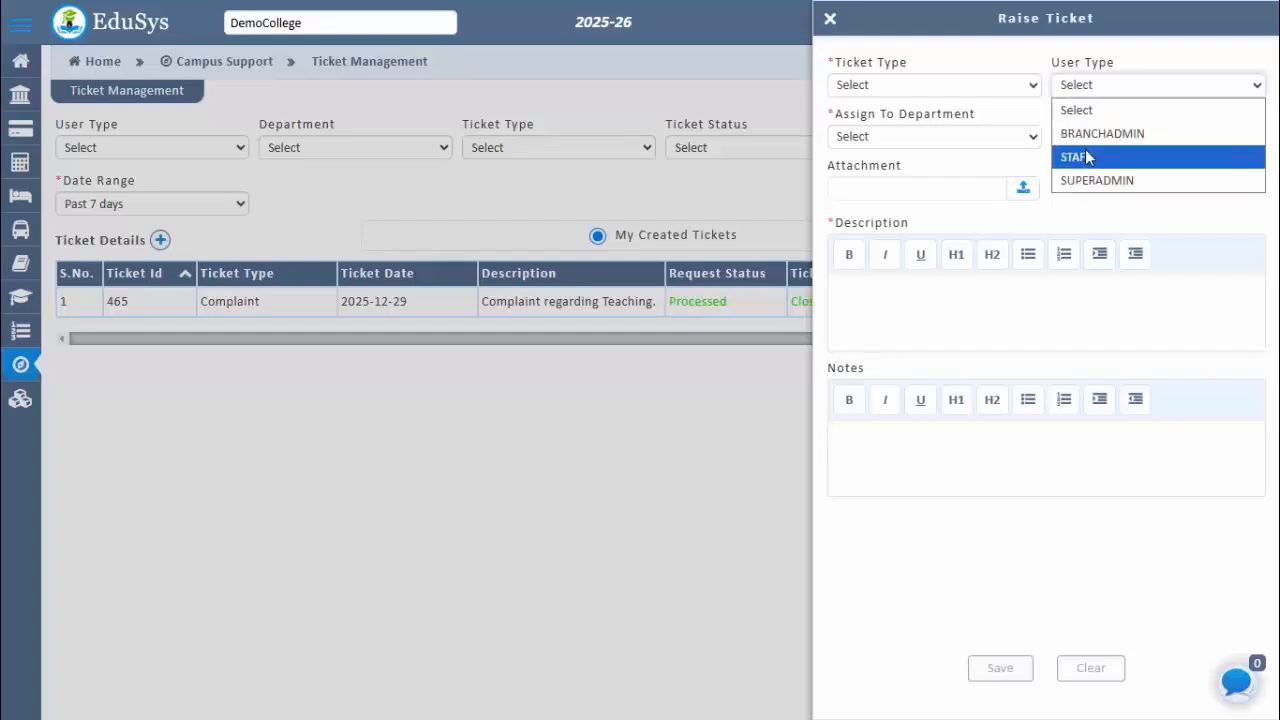
pyautogui.click(920, 140)
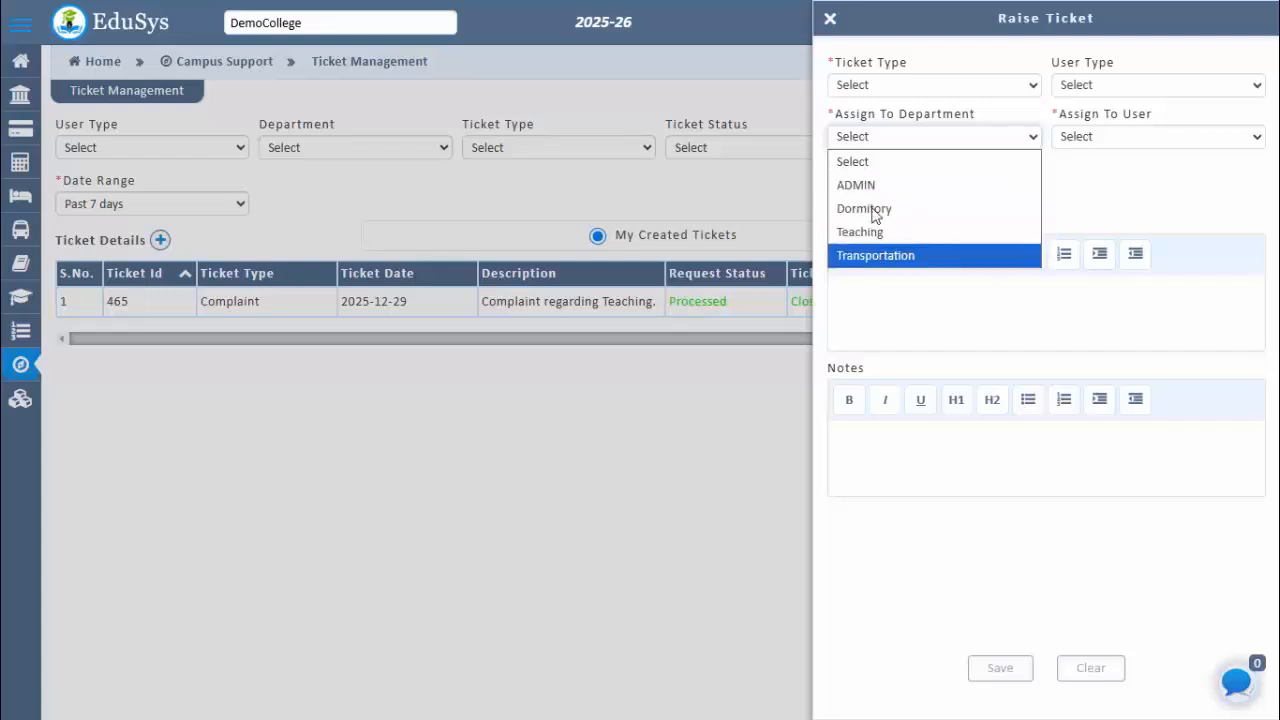
pyautogui.click(943, 195)
pyautogui.click(1097, 143)
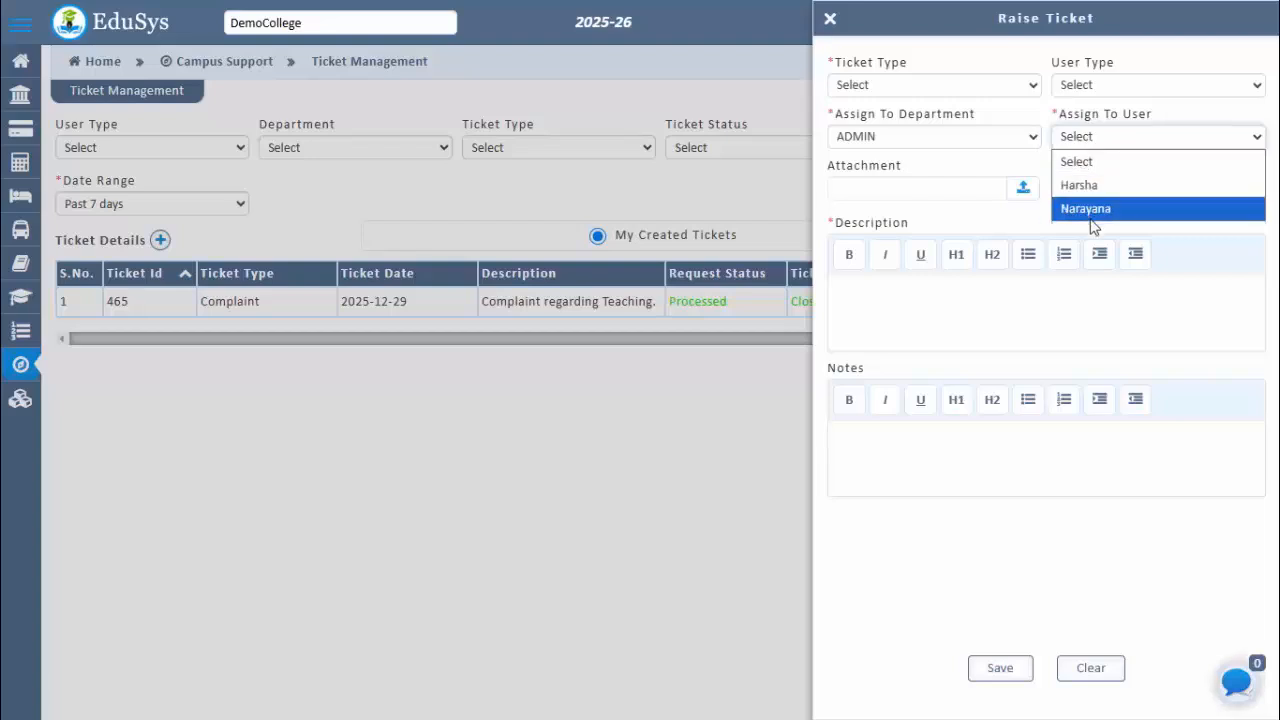
pyautogui.click(928, 203)
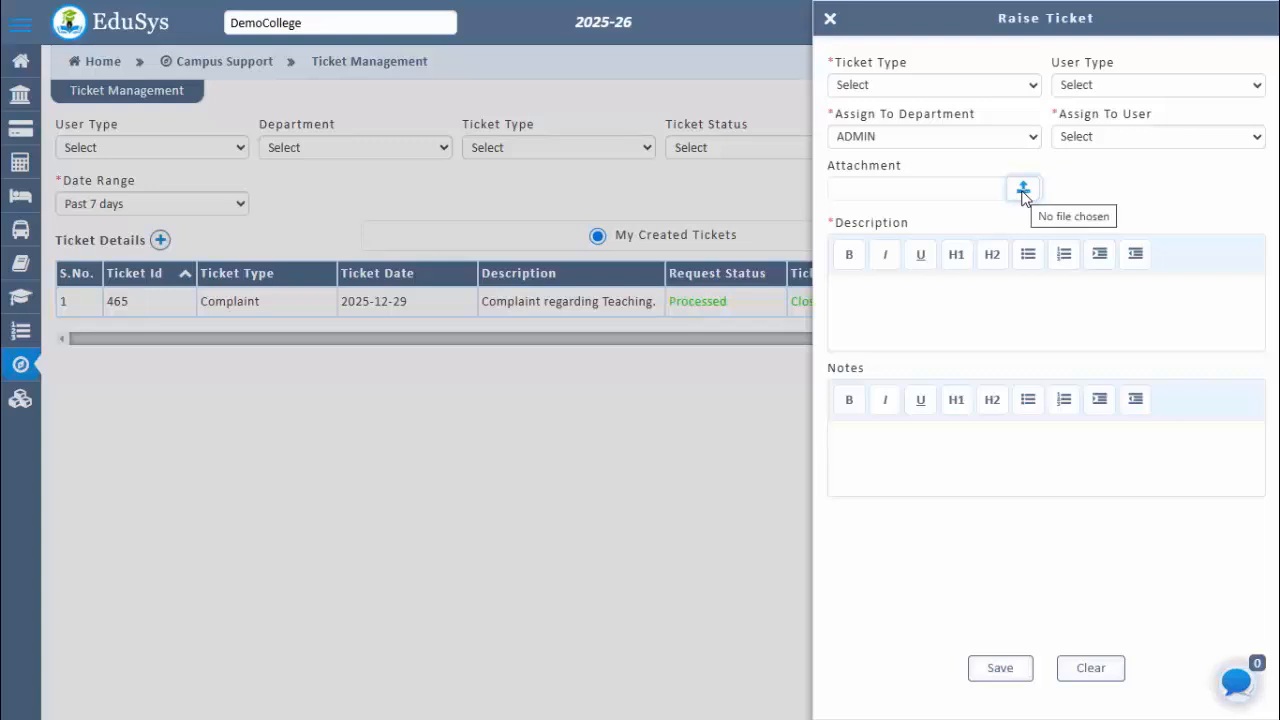
pyautogui.click(869, 300)
pyautogui.click(829, 26)
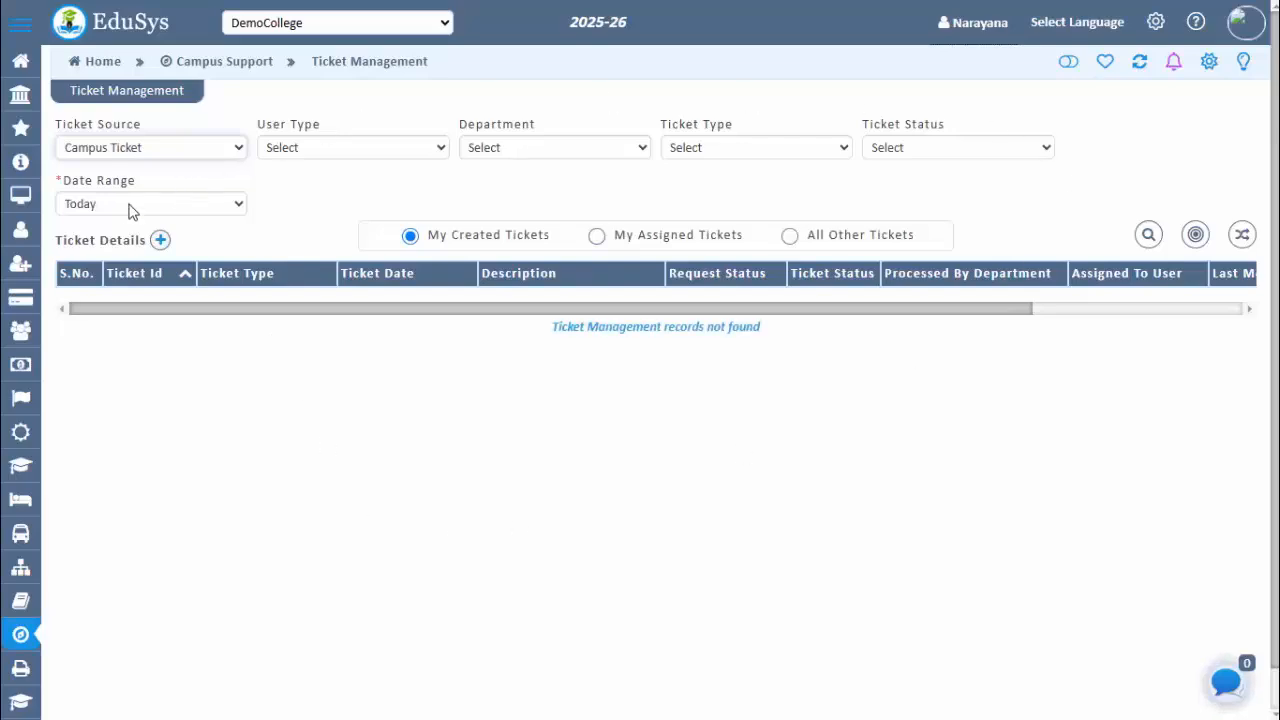
# - Filter the campus tickets to the past 7 days and review all columns of the created tickets list
pyautogui.click(125, 205)
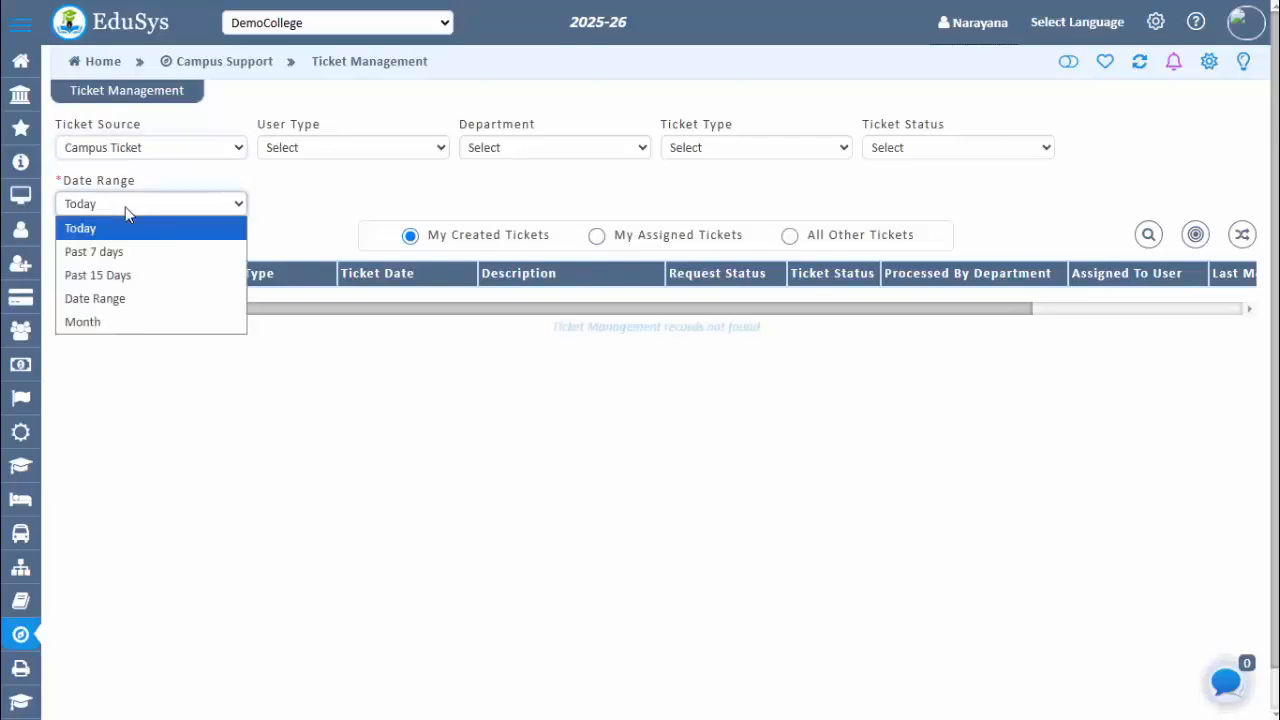
pyautogui.click(107, 252)
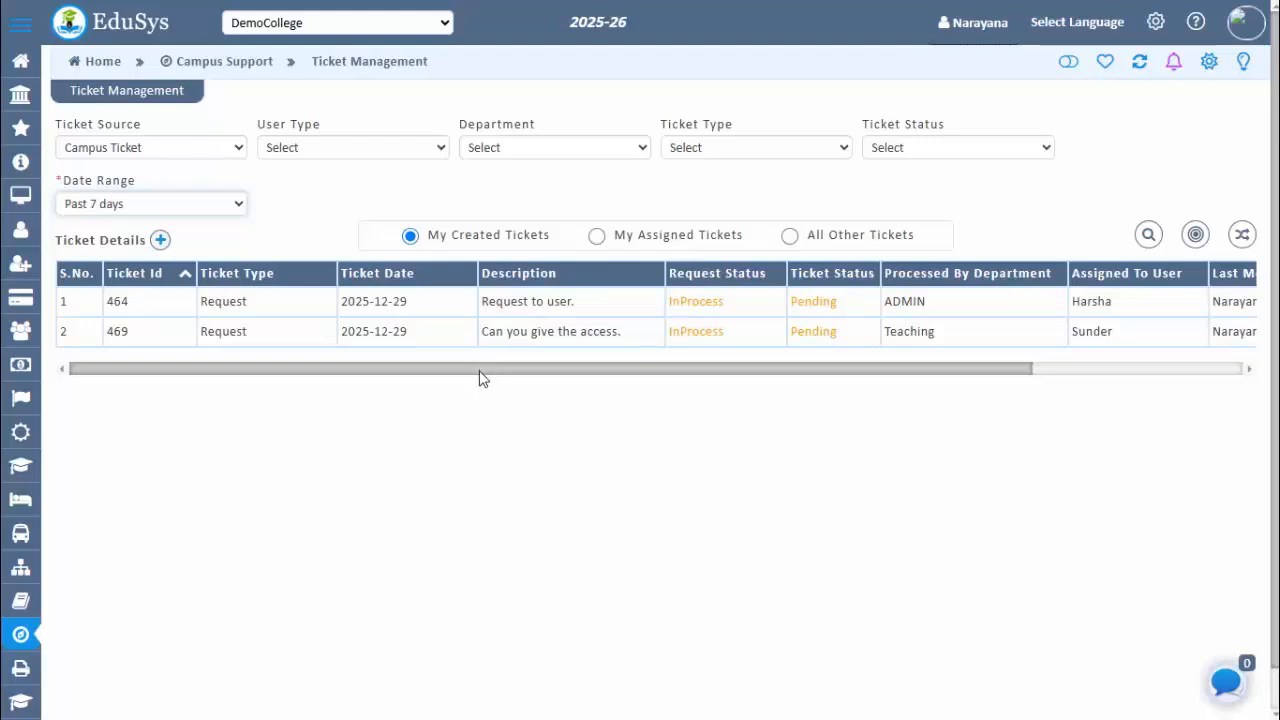
pyautogui.moveTo(479, 377); pyautogui.dragTo(424, 392)
pyautogui.moveTo(502, 372); pyautogui.dragTo(474, 377)
pyautogui.moveTo(634, 374); pyautogui.dragTo(920, 371)
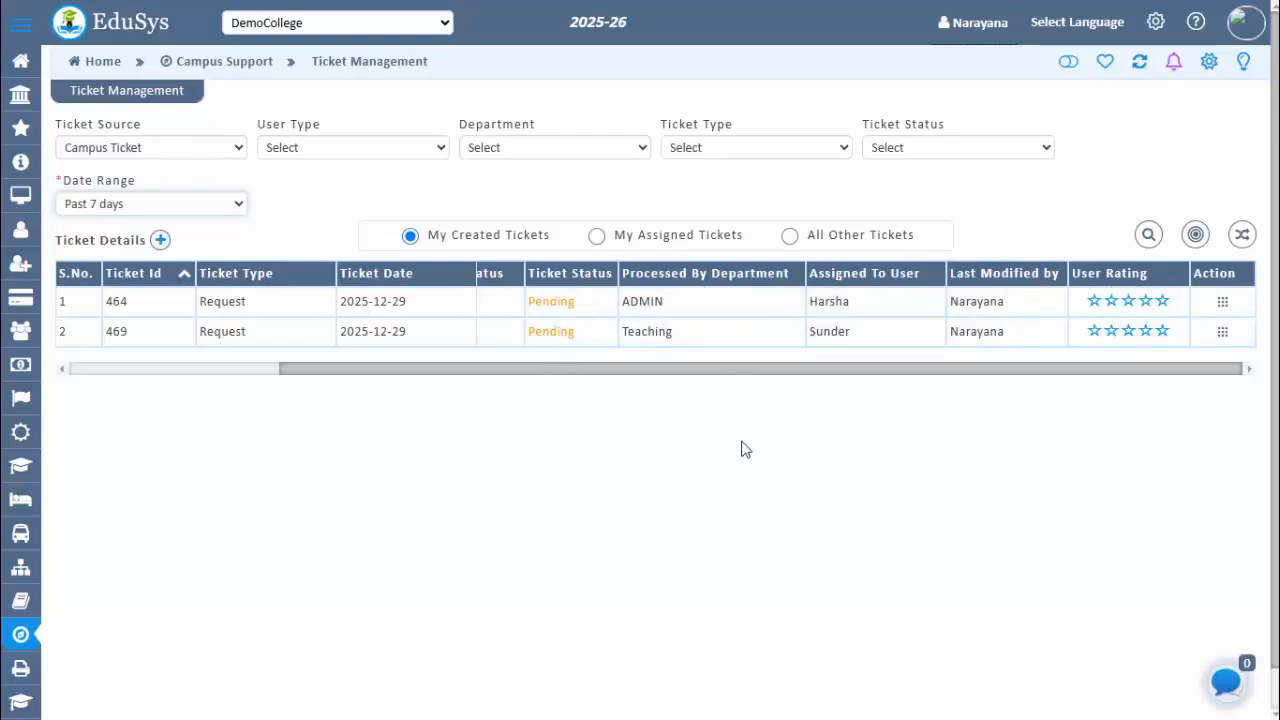
pyautogui.hscroll(-5, 800, 390)
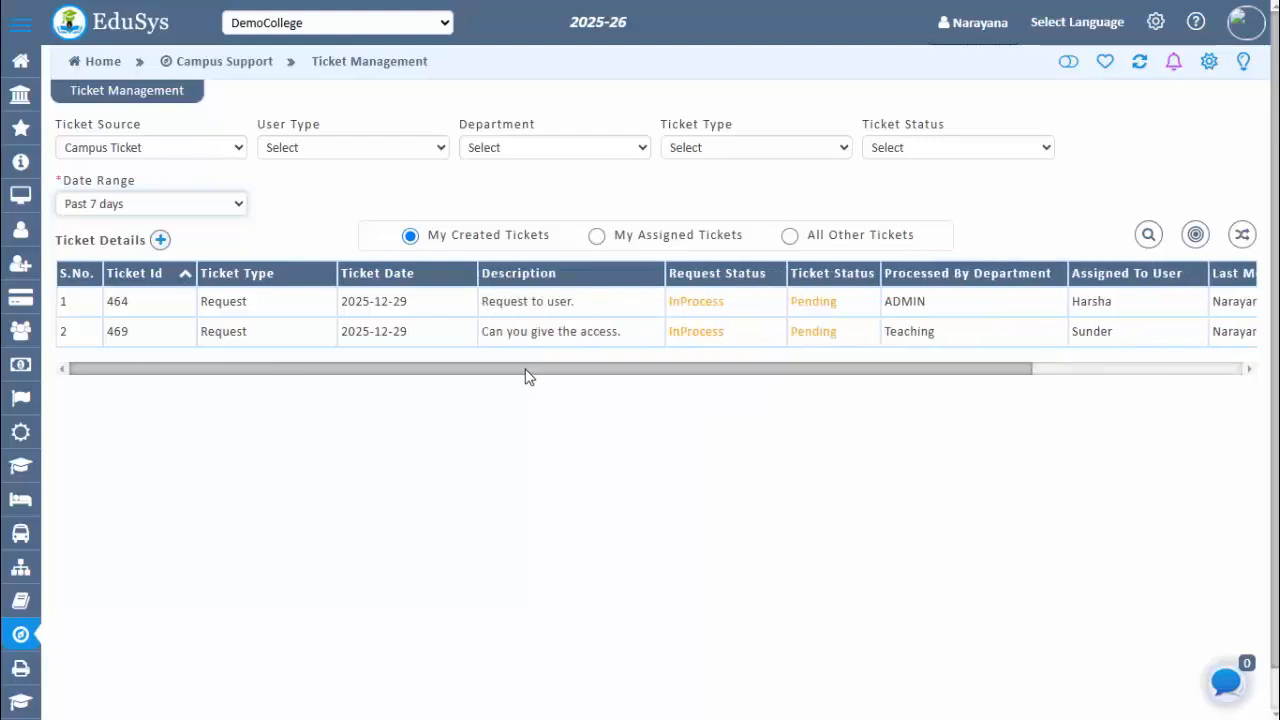
pyautogui.hscroll(5, 525, 376)
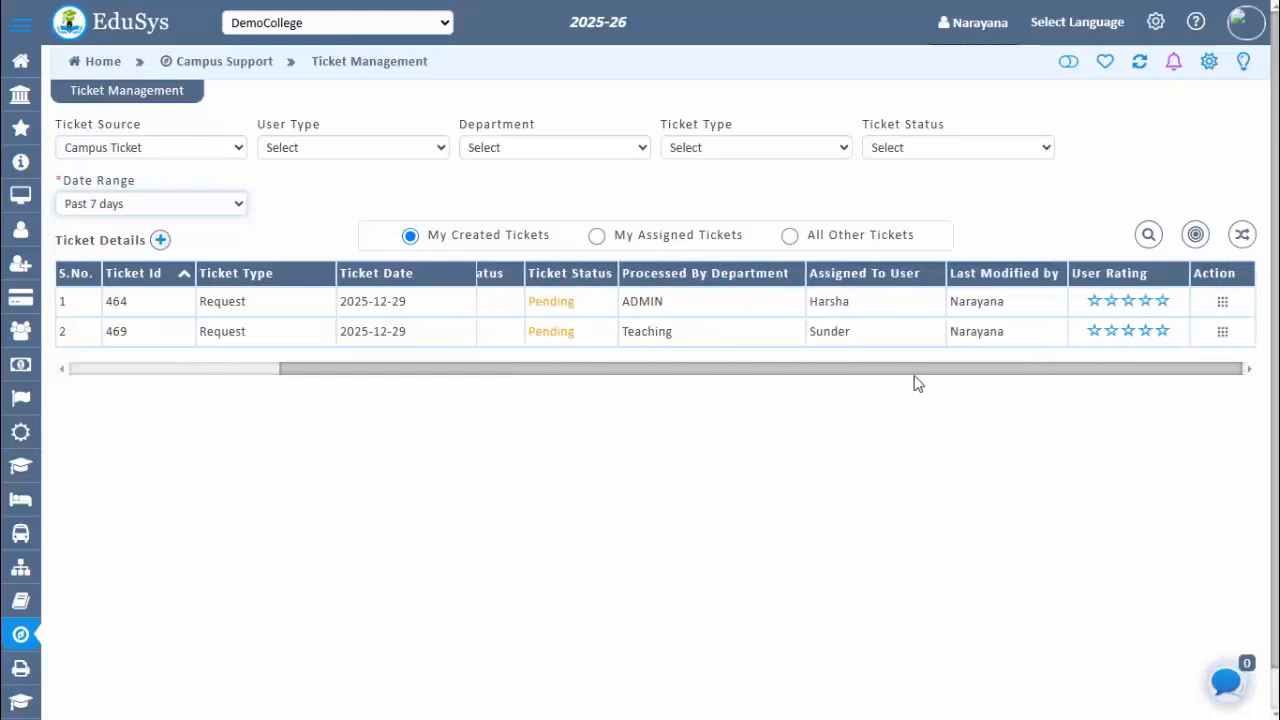
# - Edit the "Request to user." ticket, set its ticket status to Closed, and save and confirm the change
pyautogui.click(1222, 305)
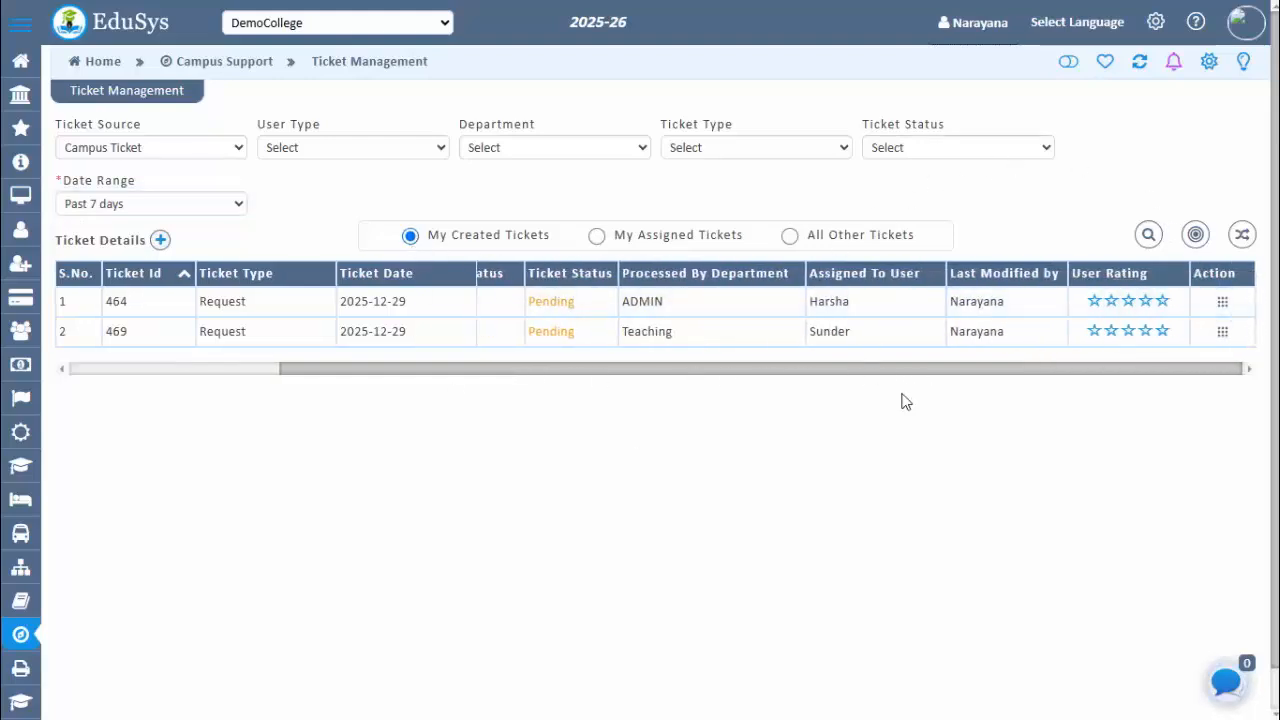
pyautogui.click(1222, 305)
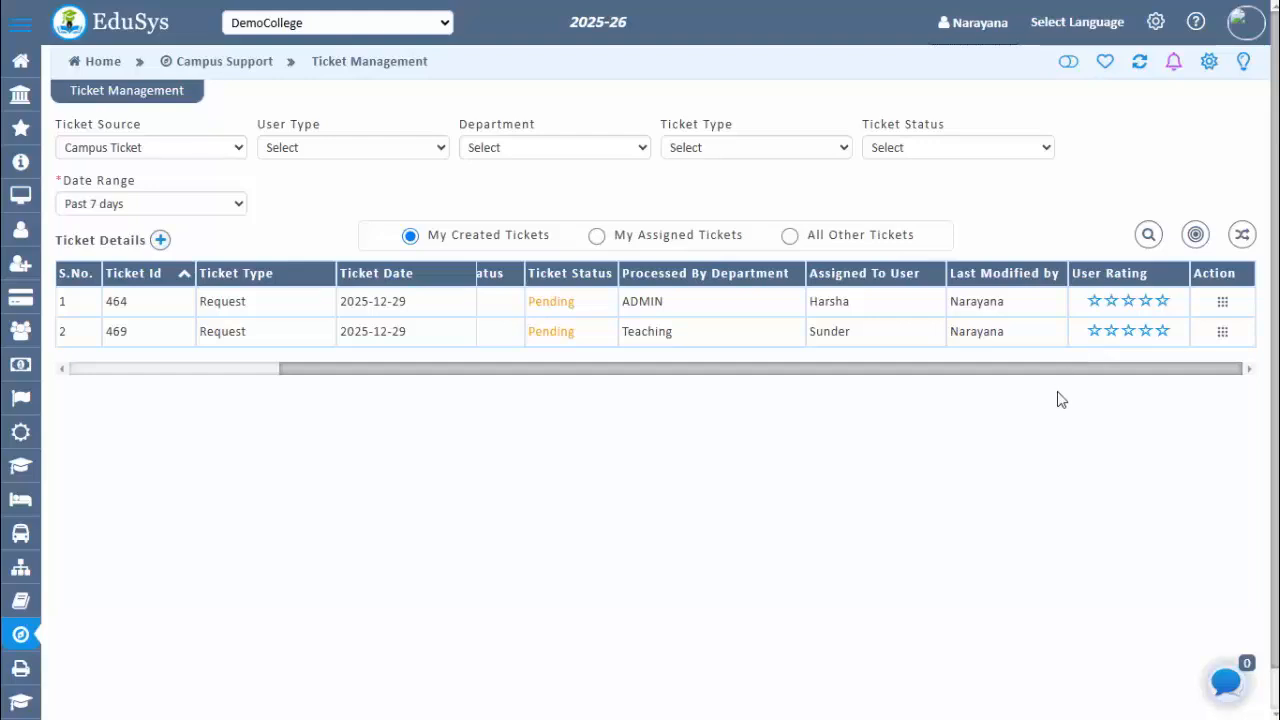
pyautogui.moveTo(1226, 308)
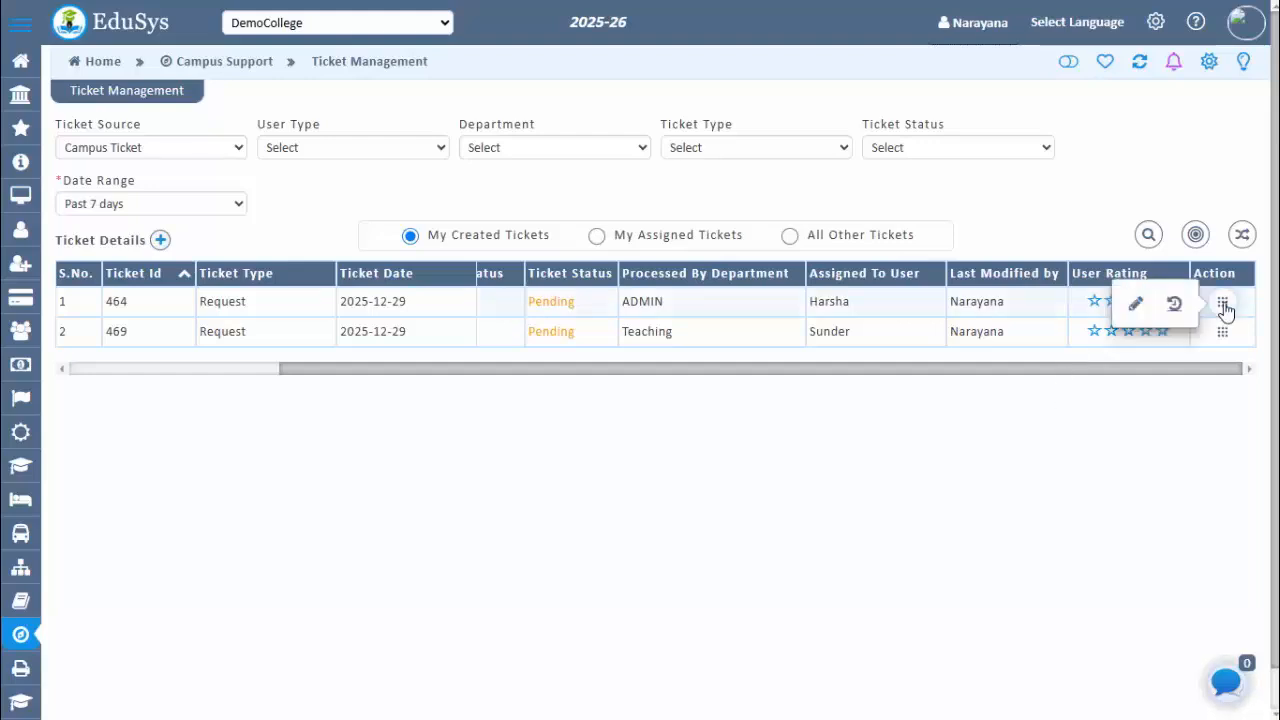
pyautogui.click(1135, 305)
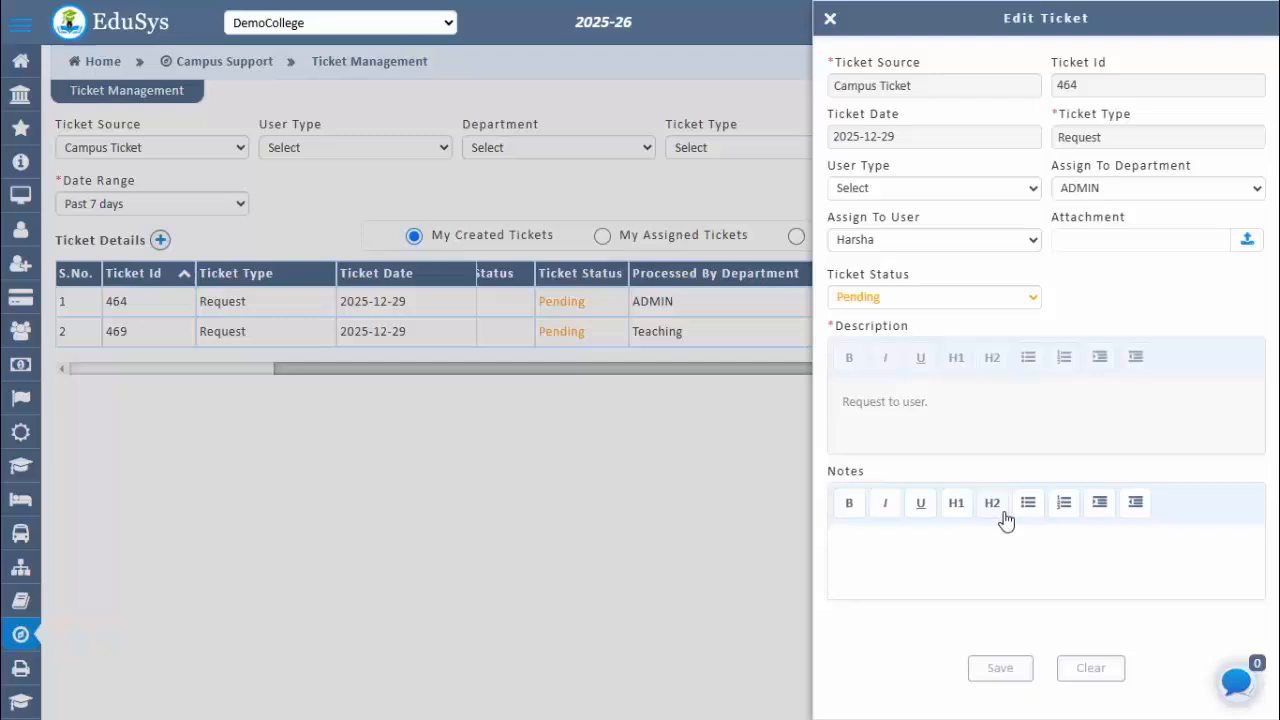
pyautogui.click(883, 294)
pyautogui.click(880, 392)
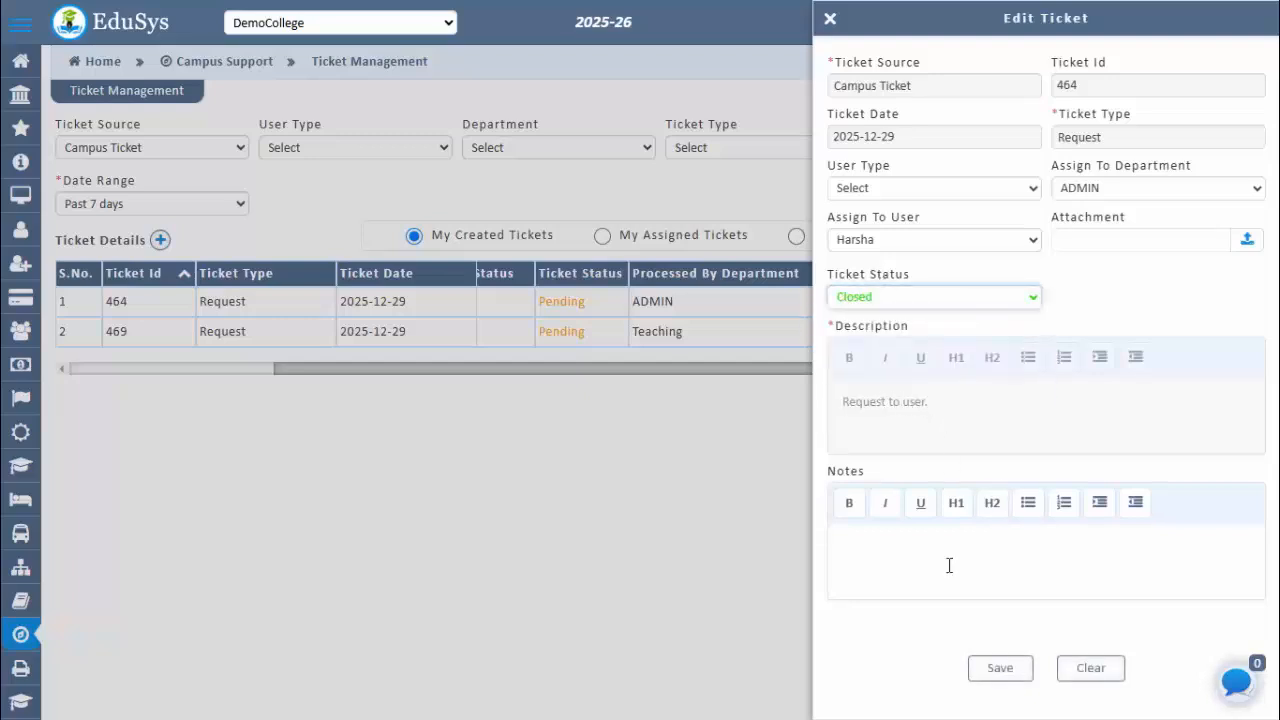
pyautogui.click(997, 667)
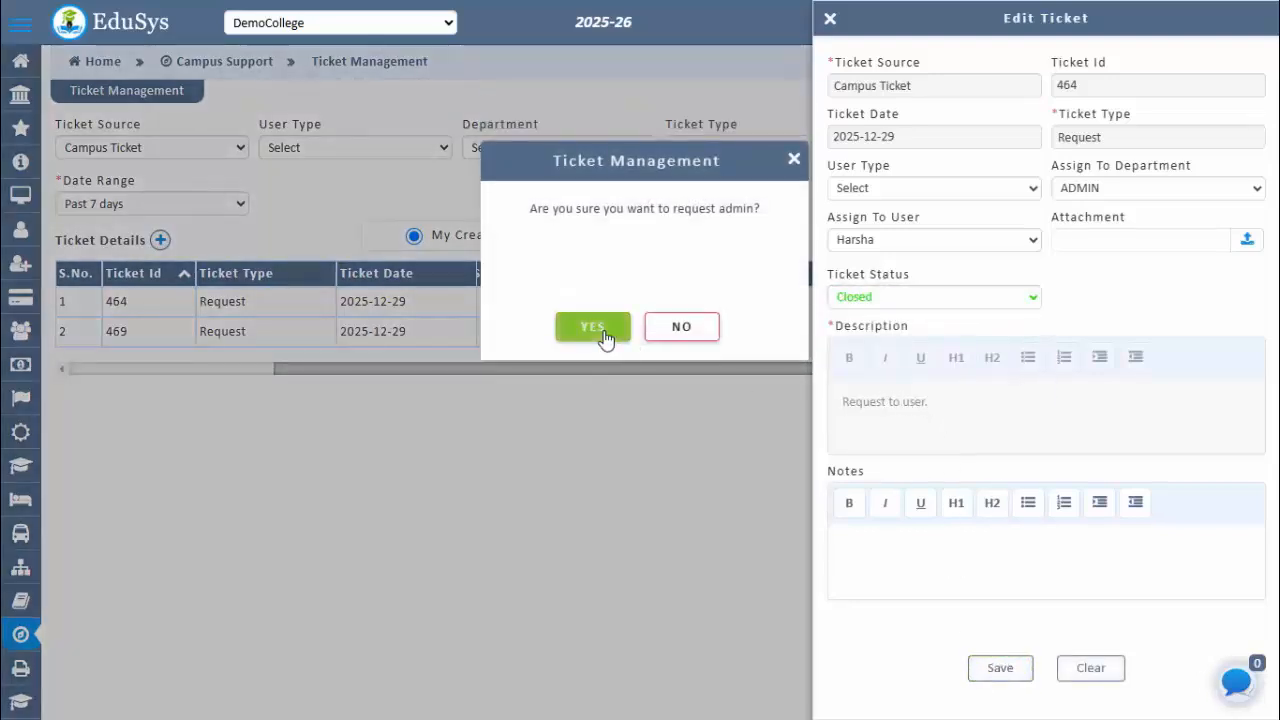
pyautogui.click(592, 334)
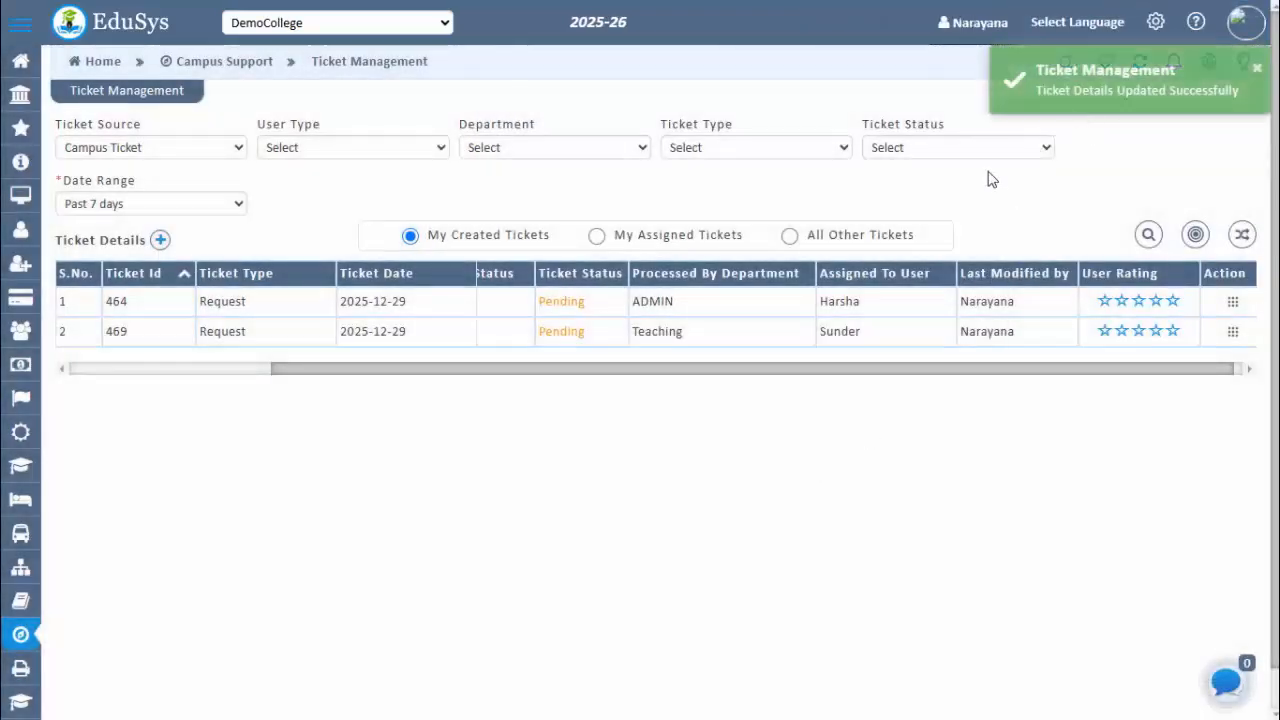
# - Examine the created tickets' status, assignment and user rating columns, including those of the teaching complaint
pyautogui.moveTo(714, 368); pyautogui.dragTo(469, 368)
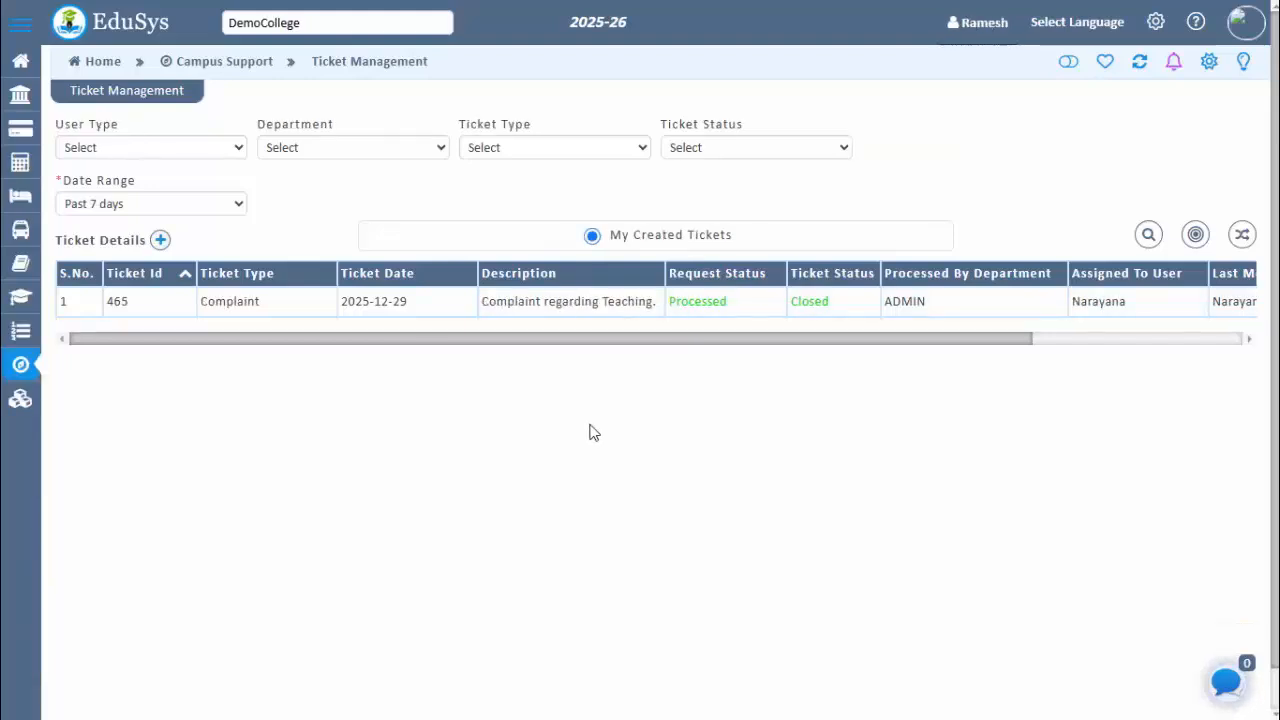
pyautogui.moveTo(917, 340); pyautogui.dragTo(1155, 316)
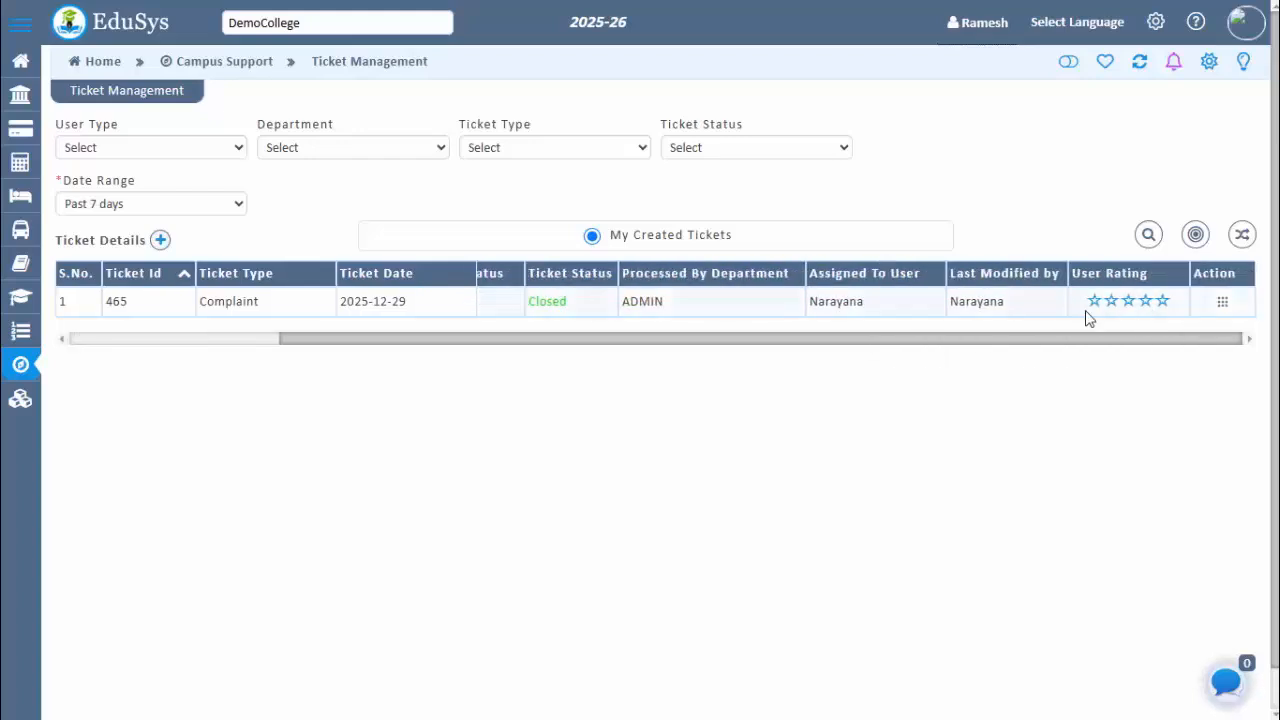
pyautogui.moveTo(1086, 340); pyautogui.dragTo(795, 352)
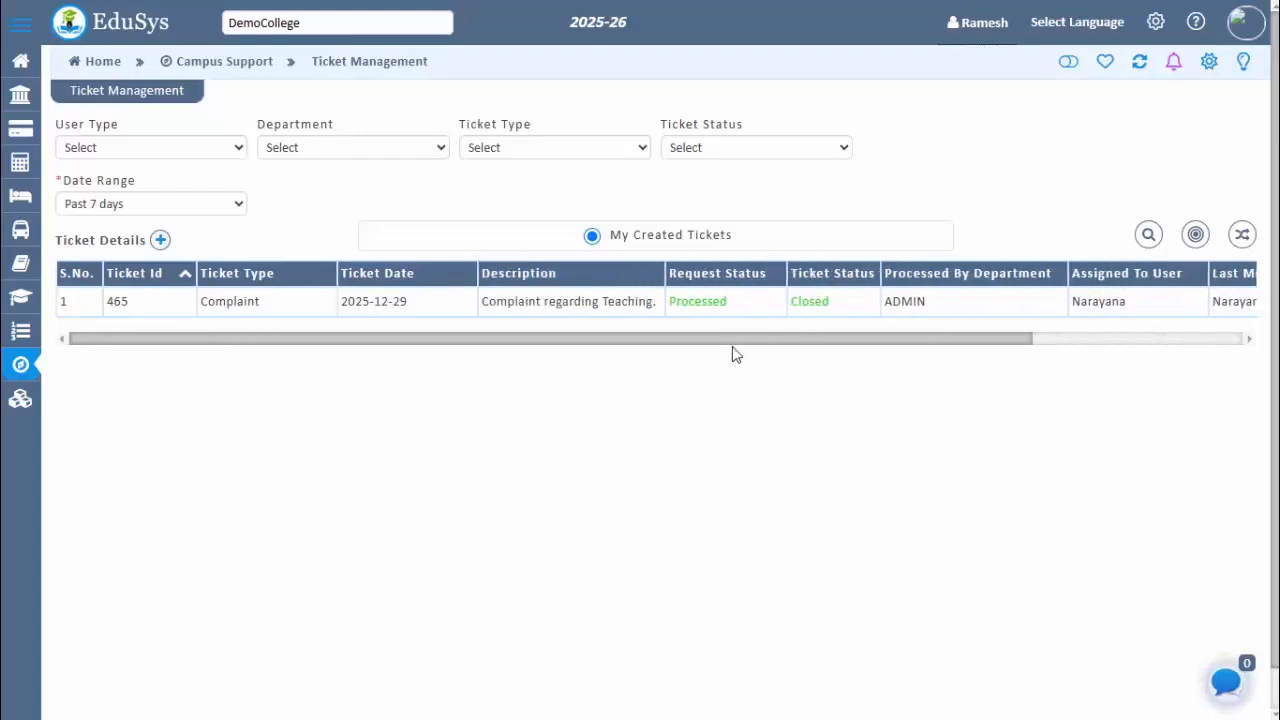